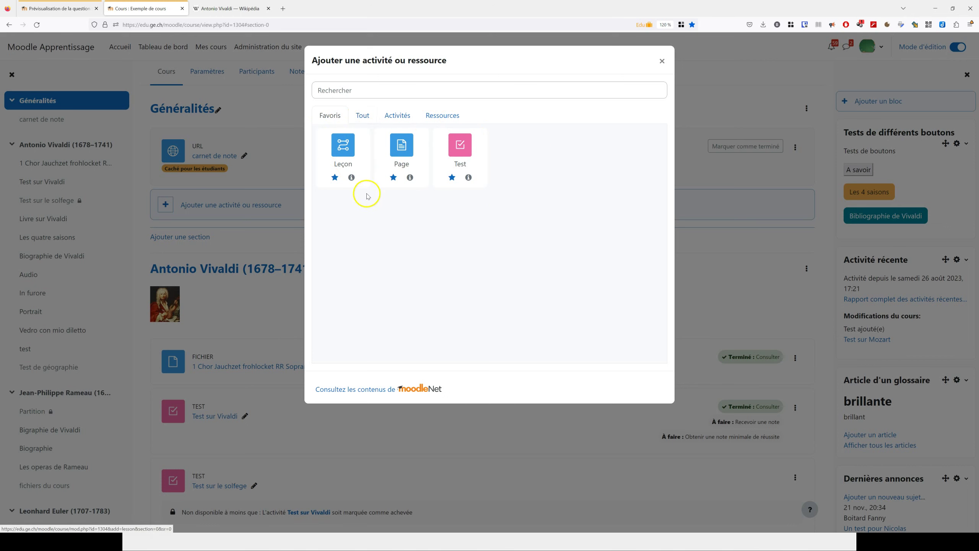
- Mark H5P as a favourite among all activities and return to the list of favourites
left_click(365, 119)
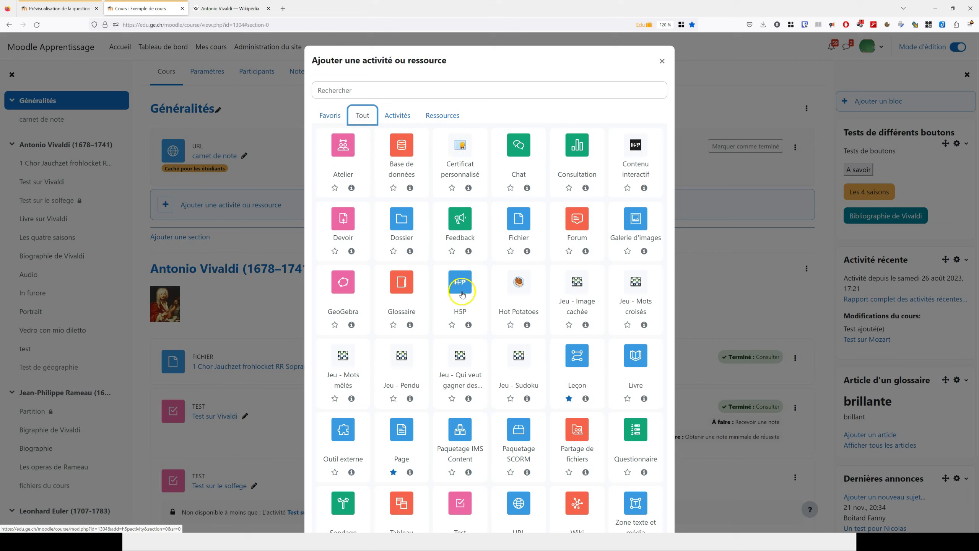
left_click(452, 326)
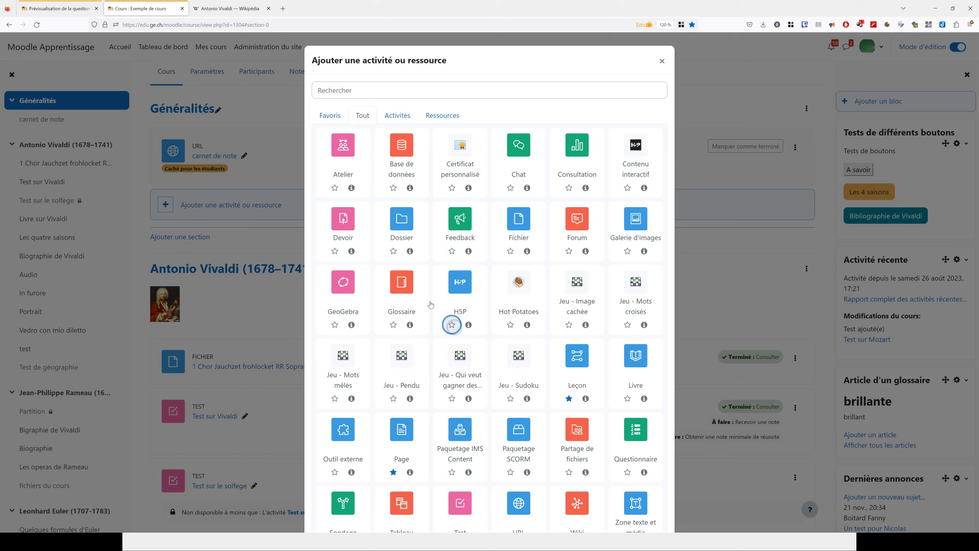
left_click(323, 116)
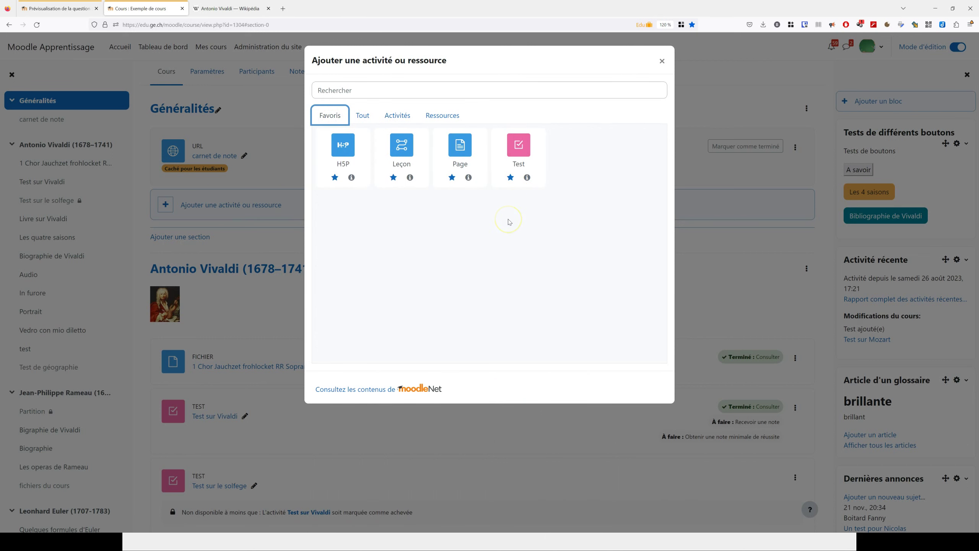
- Add a Test activity to the Généralités section and name it "Test sur Mozart"
left_click(525, 145)
left_click(357, 207)
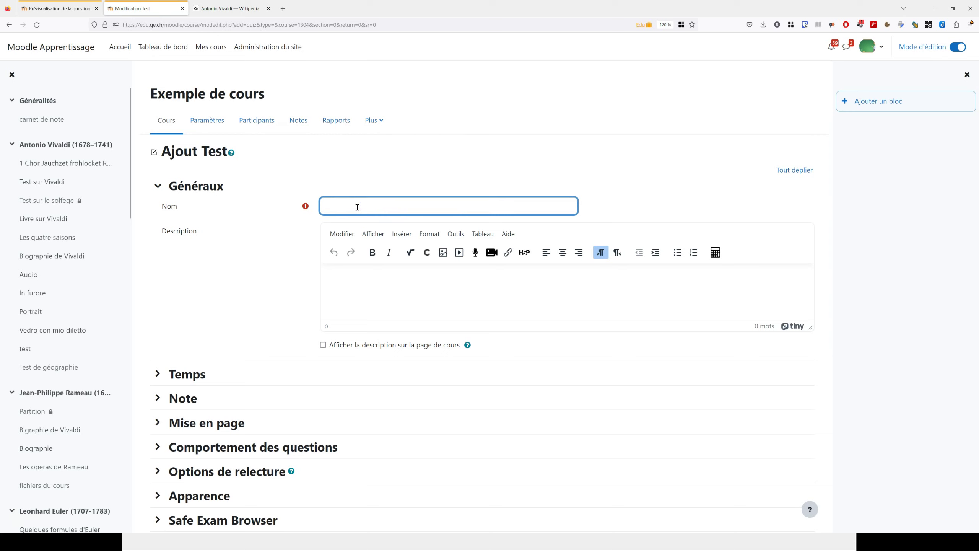
type("Test sur")
type(" Vivaldi")
- Enable the test's time limit in the Temps settings and set it to 6 minutes
scroll(357, 208, "down", 4)
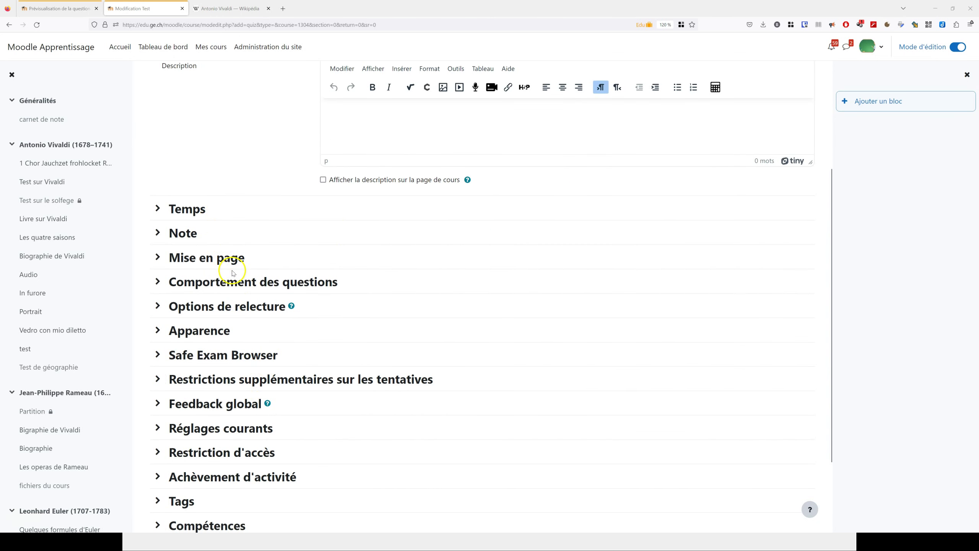
left_click(158, 208)
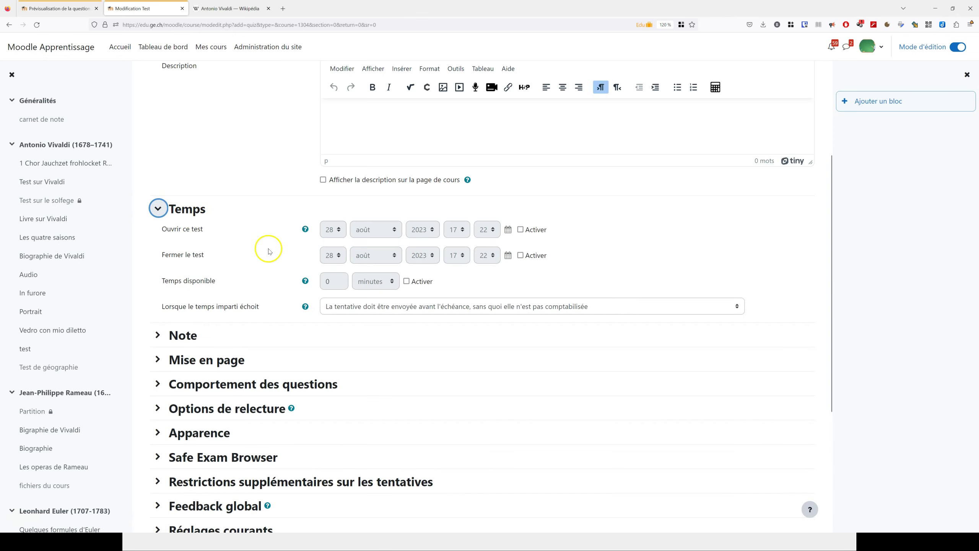
scroll(272, 267, "up", 3)
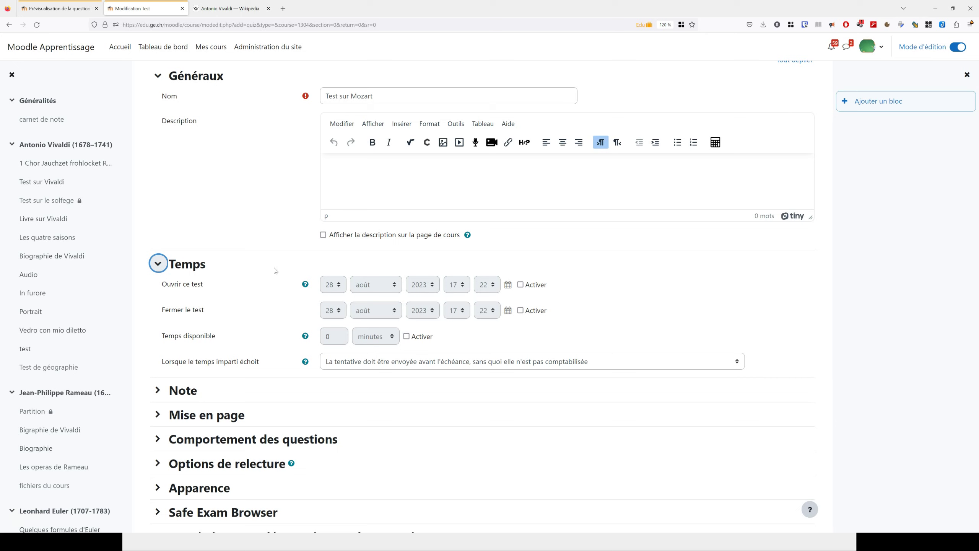
left_click(407, 336)
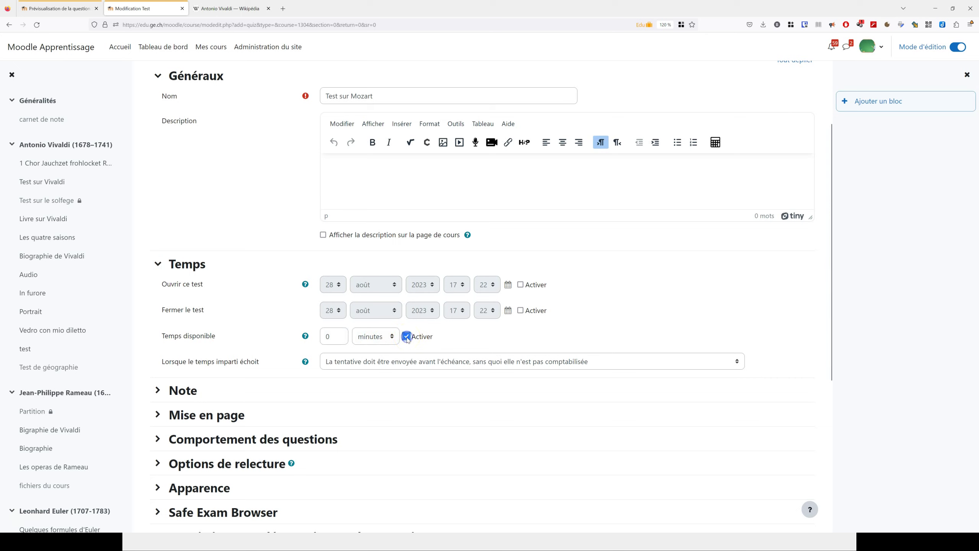
double_click(333, 336)
type("6")
scroll(555, 334, "down", 2)
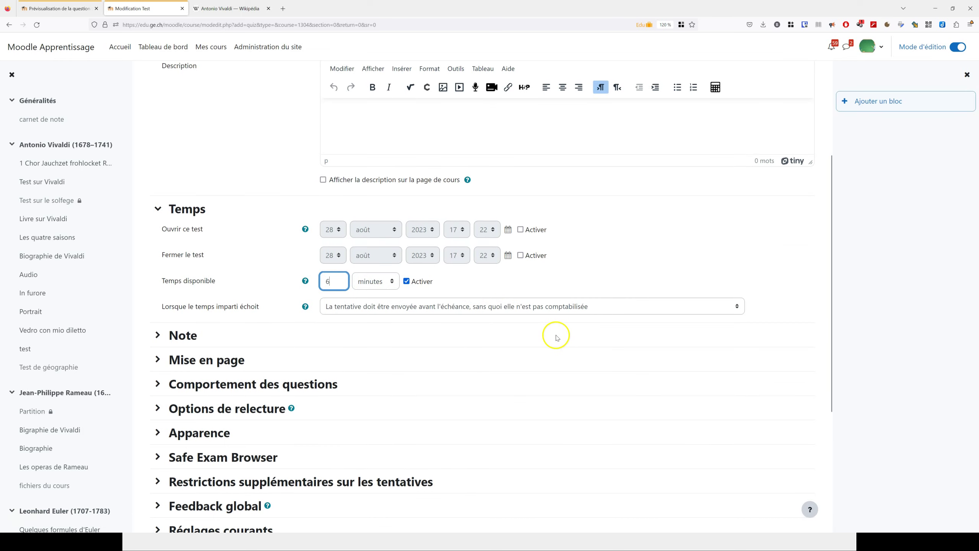
left_click(264, 289)
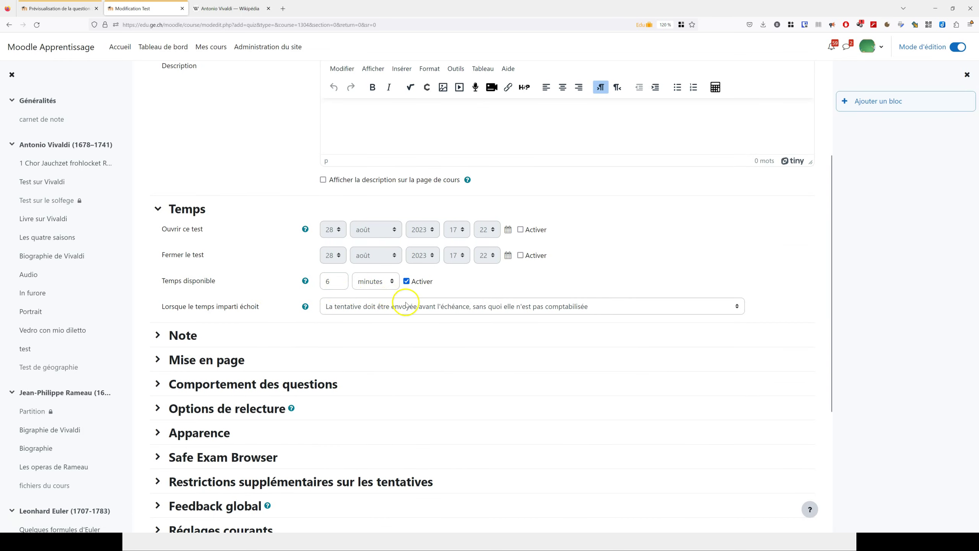
- Set the test's time-expiry behaviour to "La tentative en cours est envoyée automatiquement"
left_click(247, 310)
left_click(389, 308)
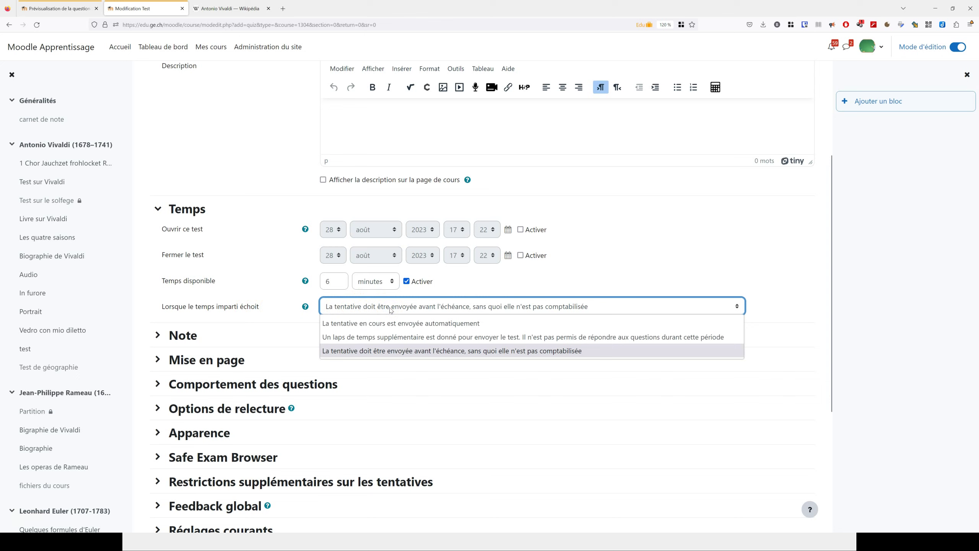
left_click(393, 322)
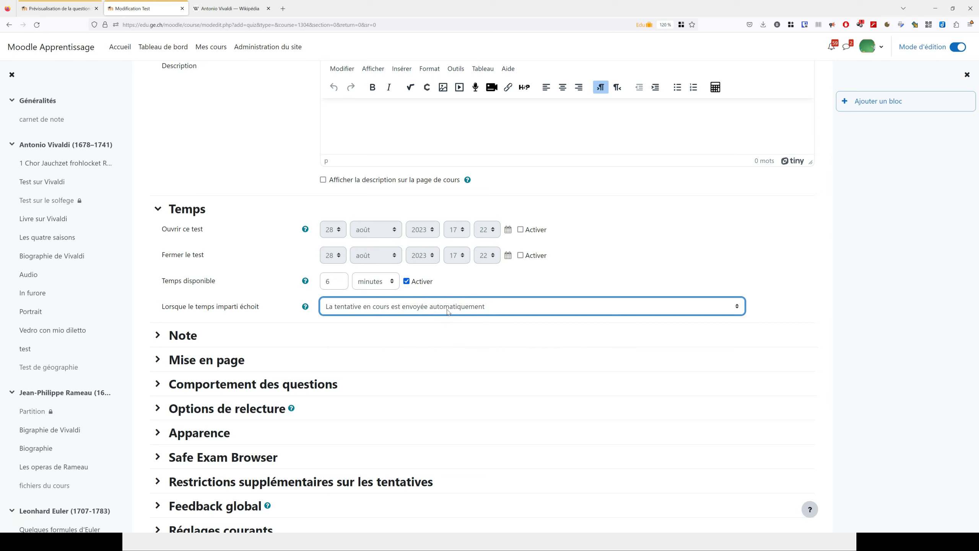
left_click(330, 281)
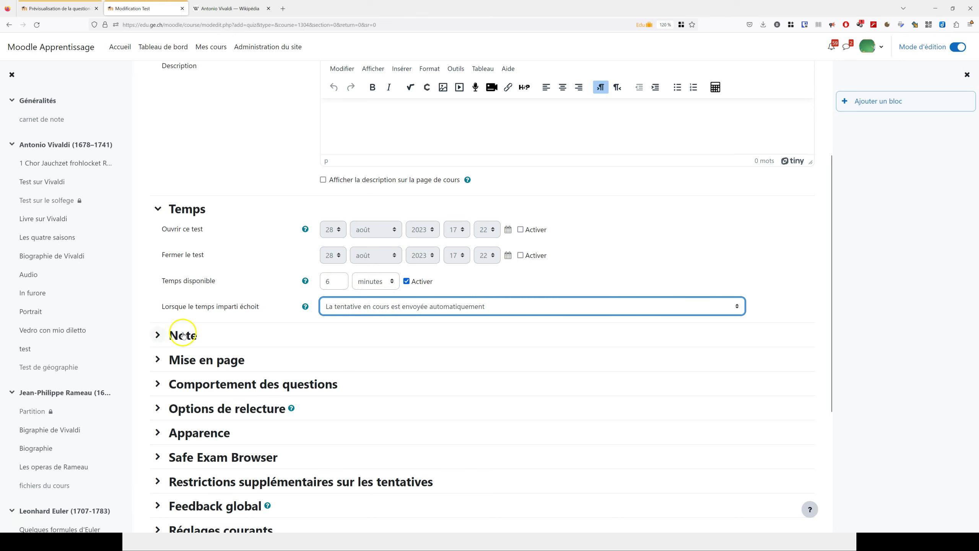
- Set the number of allowed attempts to 1 in the test's Note settings
left_click(164, 335)
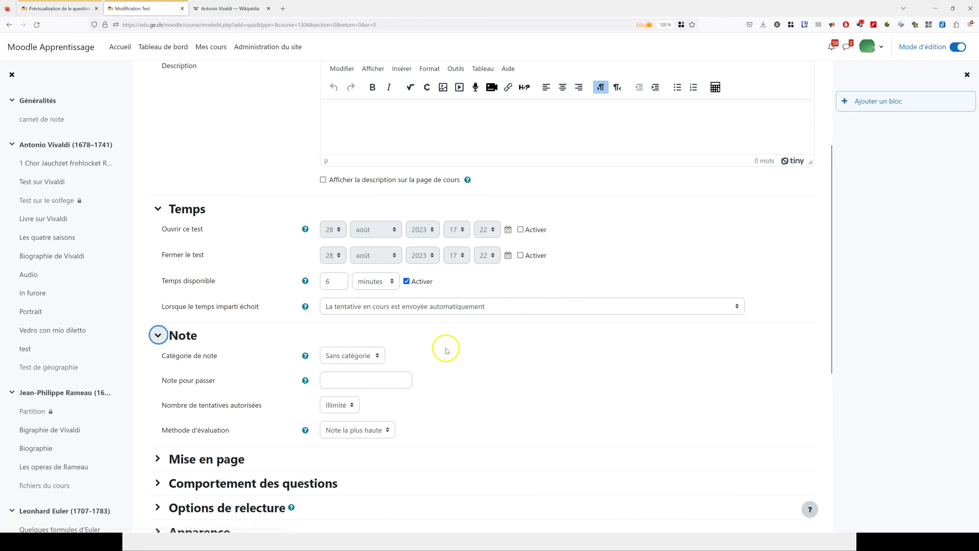
scroll(447, 343, "down", 3)
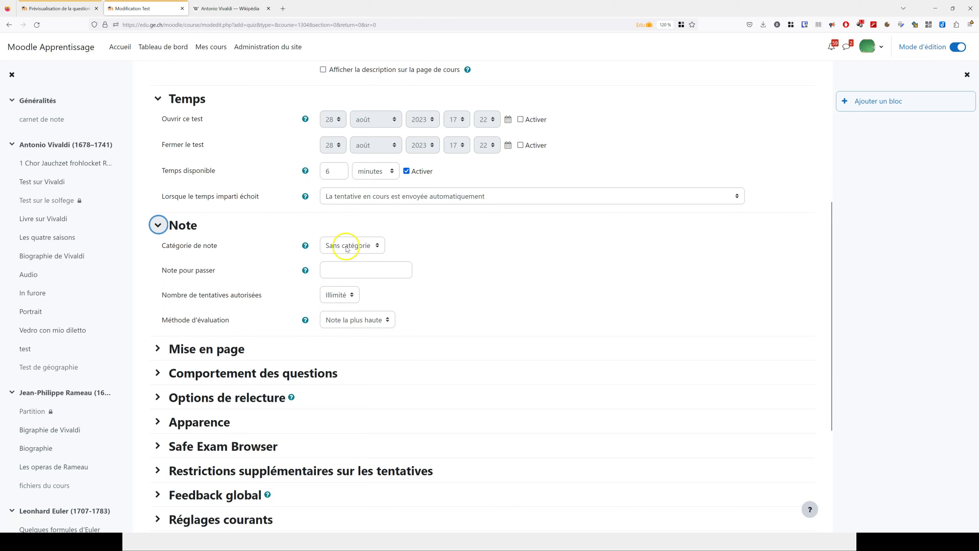
left_click(341, 301)
left_click(335, 323)
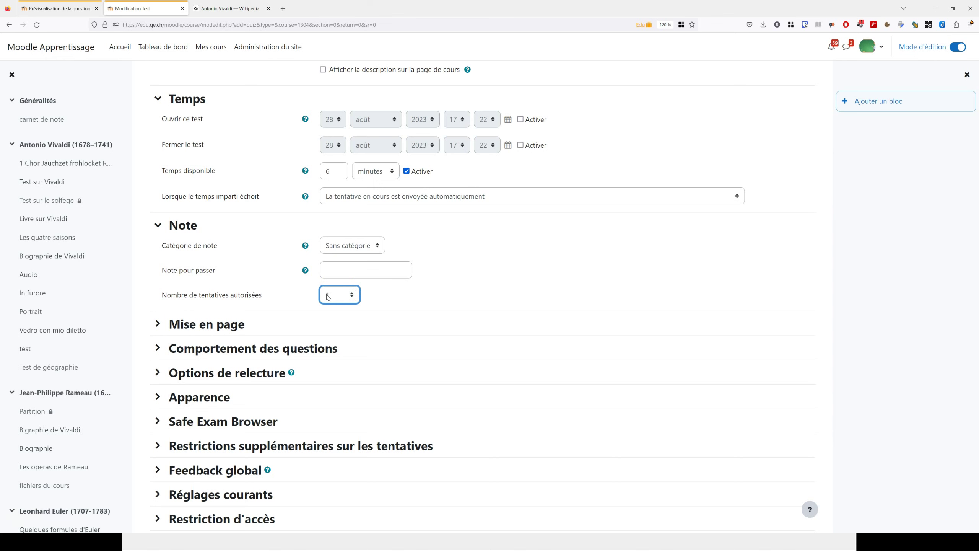
- Examine the test's Mise en page, Comportement des questions and Options de relecture settings
left_click(164, 327)
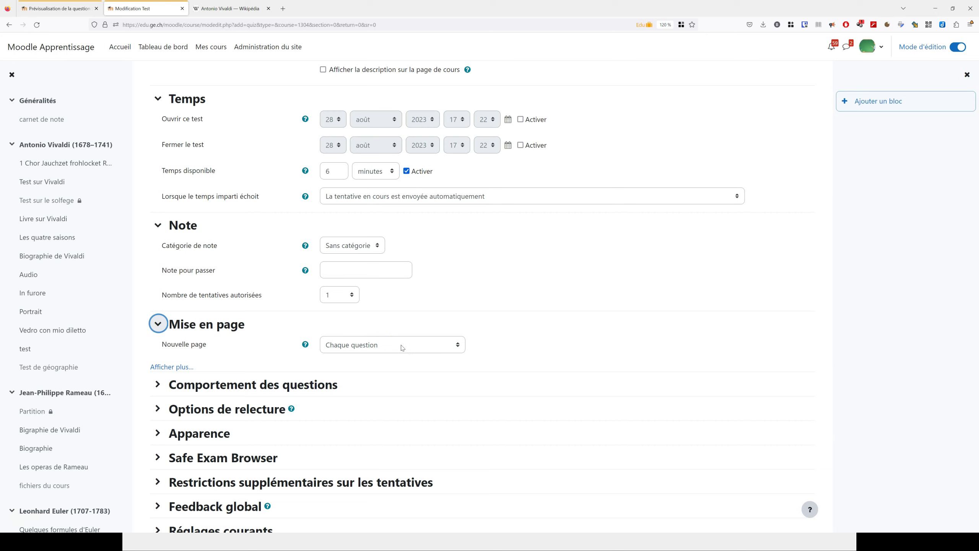
left_click(281, 385)
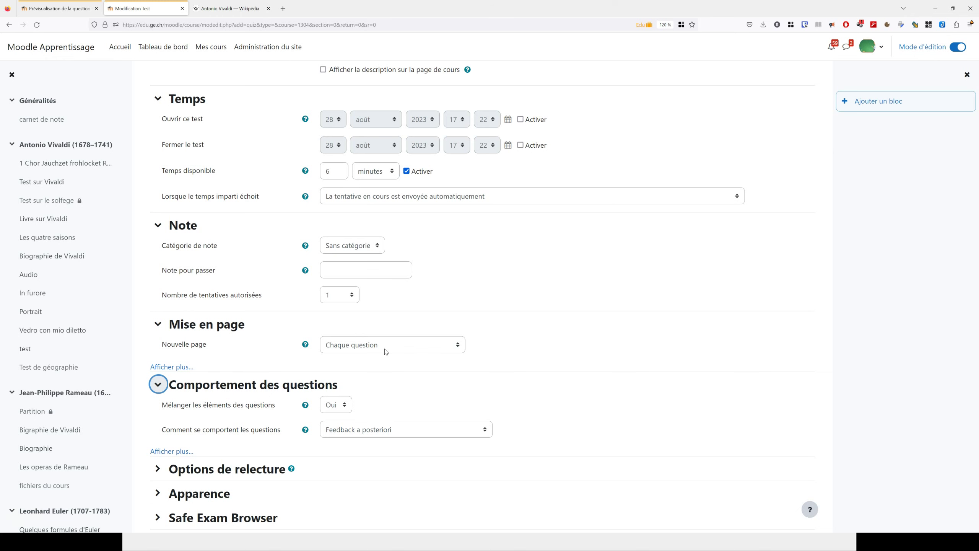
scroll(376, 362, "down", 1)
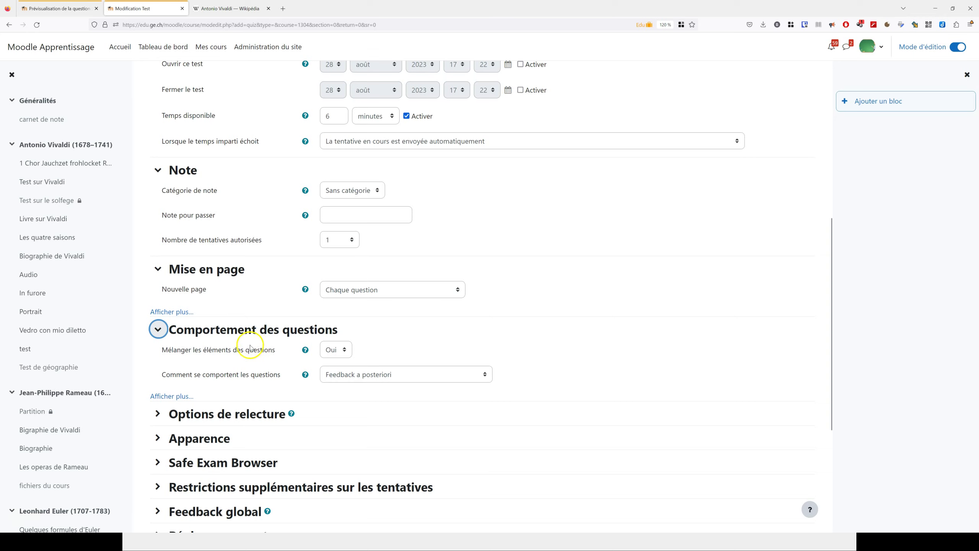
scroll(246, 368, "down", 1)
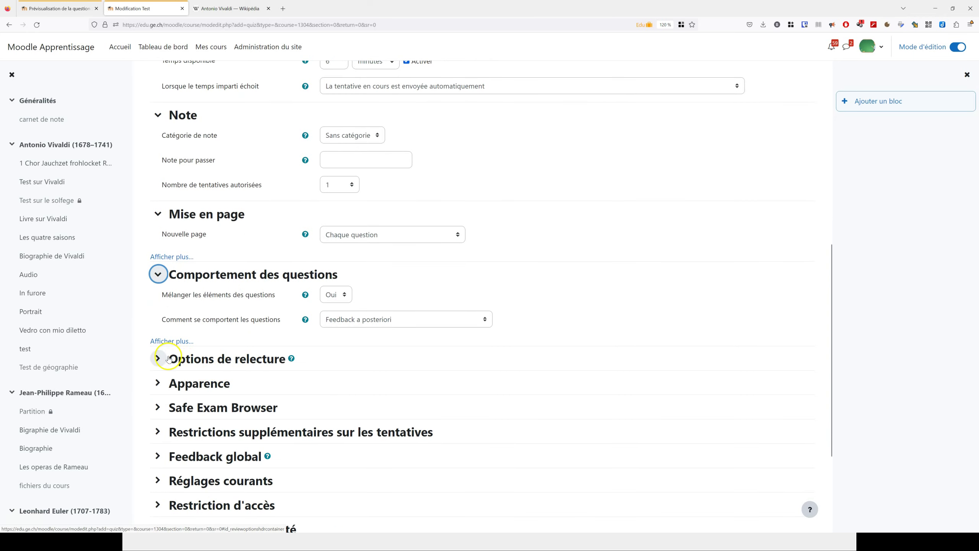
left_click(157, 358)
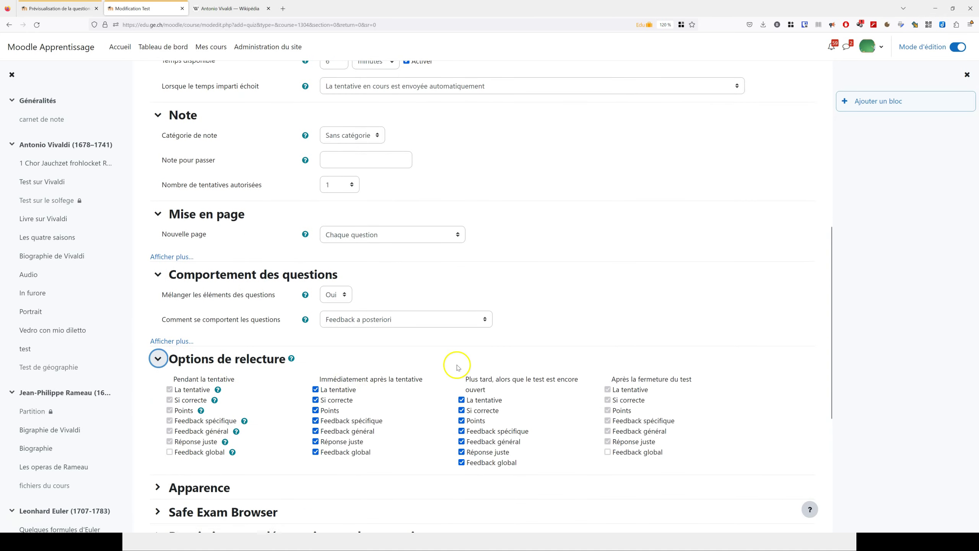
scroll(418, 382, "down", 1)
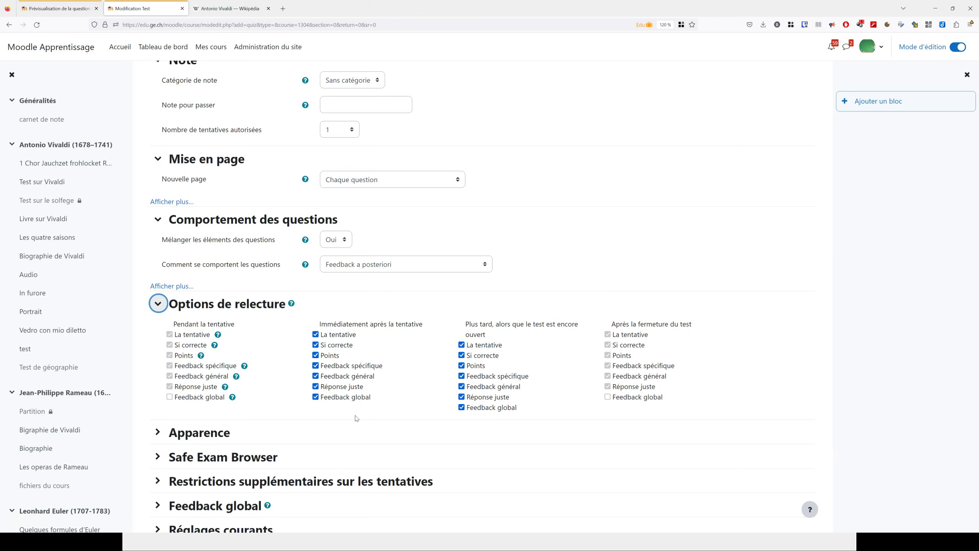
- Save the new test and display its page
scroll(356, 418, "down", 5)
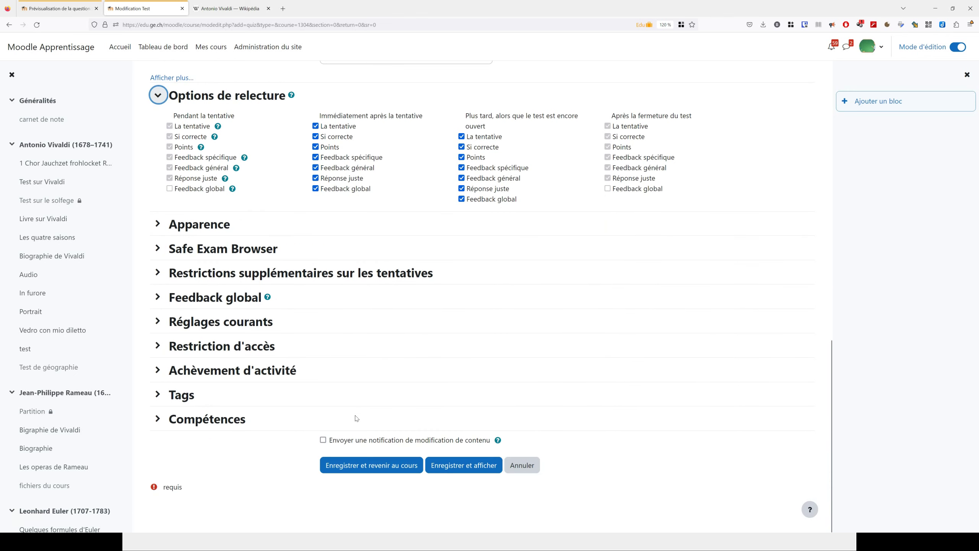
left_click(418, 409)
left_click(463, 467)
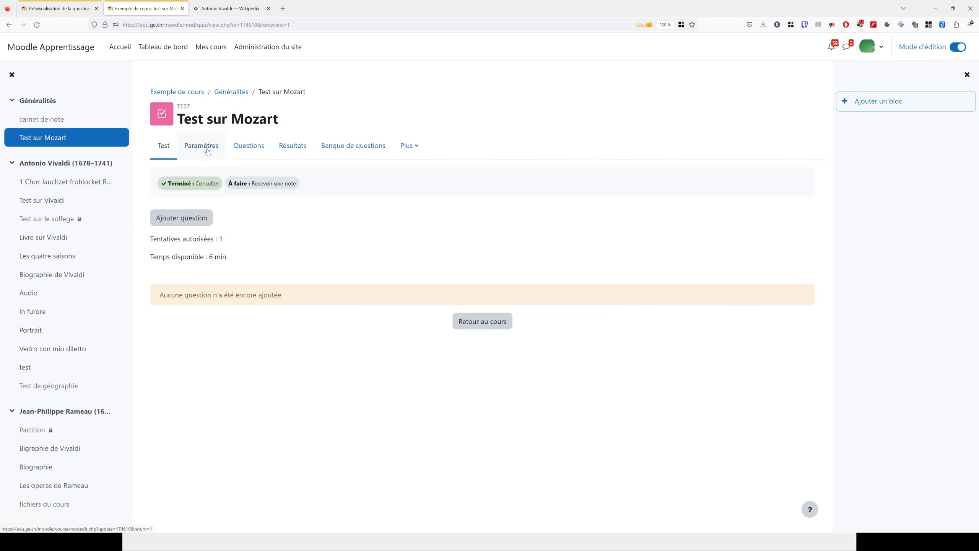
- Return to the course's Généralités section, reopen Test sur Mozart and view its settings
left_click(233, 93)
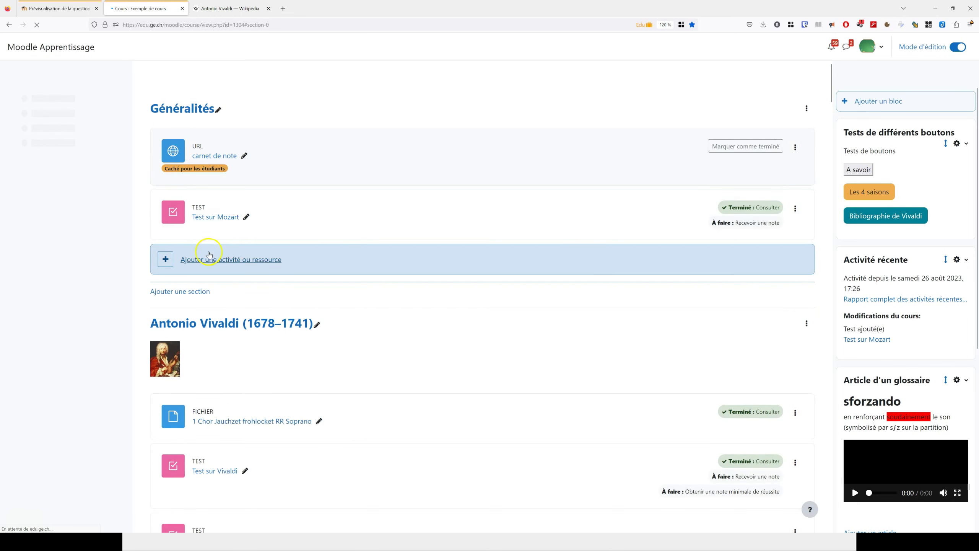
left_click(208, 218)
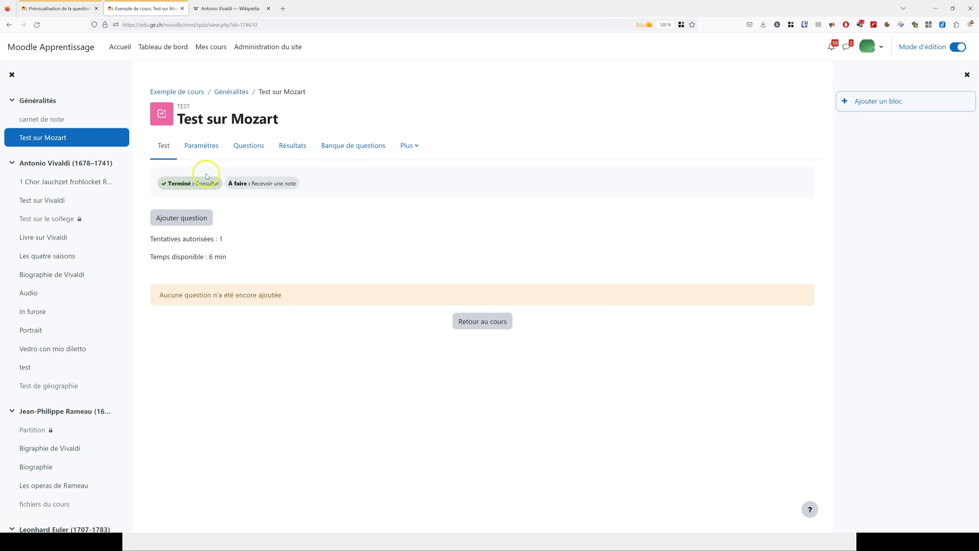
left_click(201, 147)
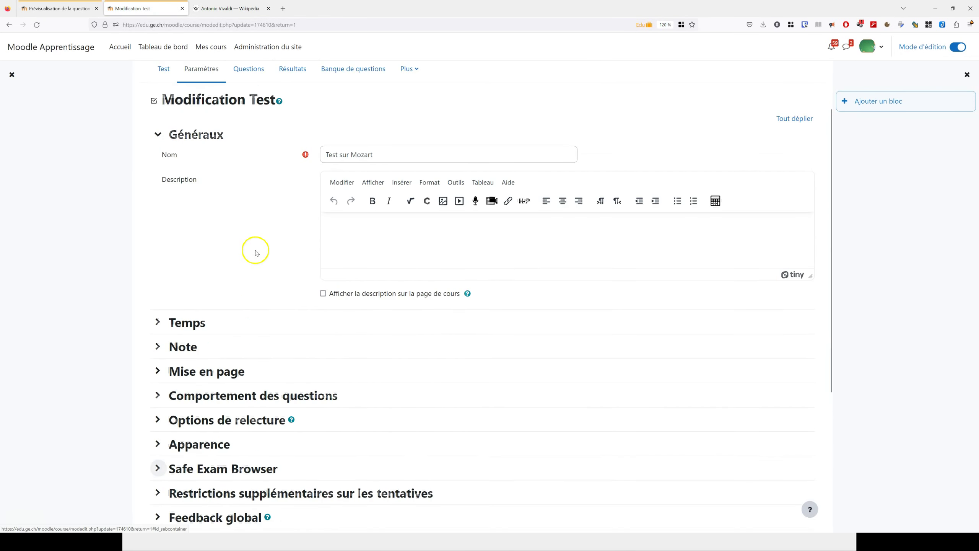
- Open the test's question list and start adding questions from the question bank
left_click(248, 150)
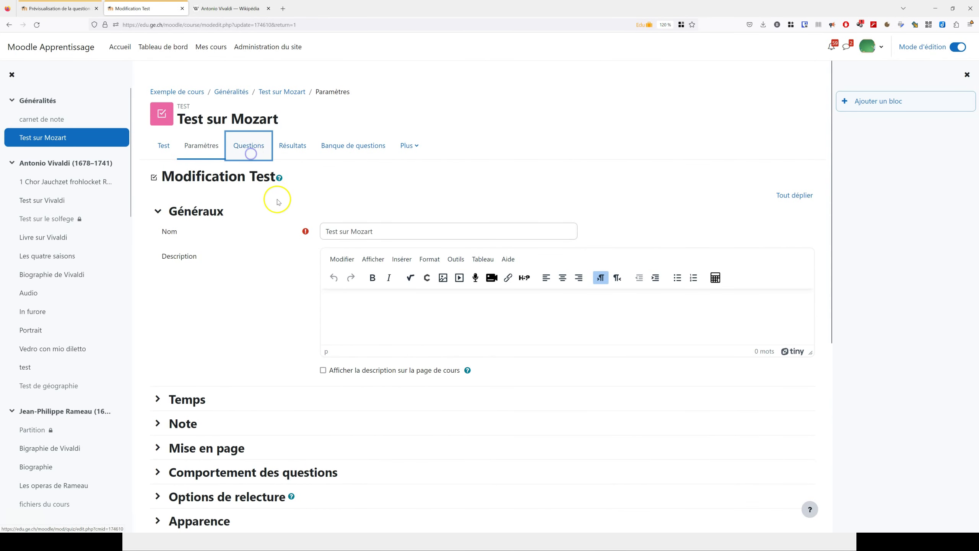
left_click(241, 148)
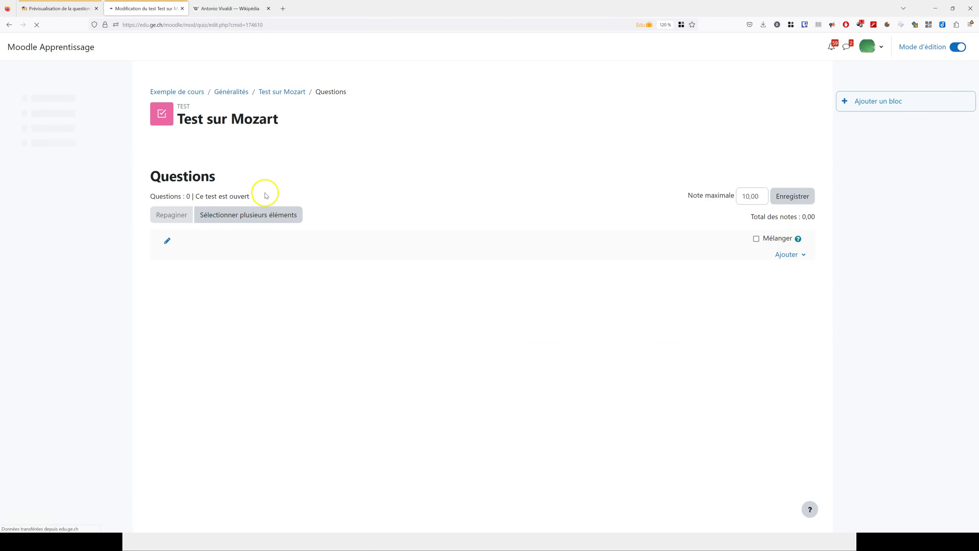
left_click(789, 255)
left_click(749, 271)
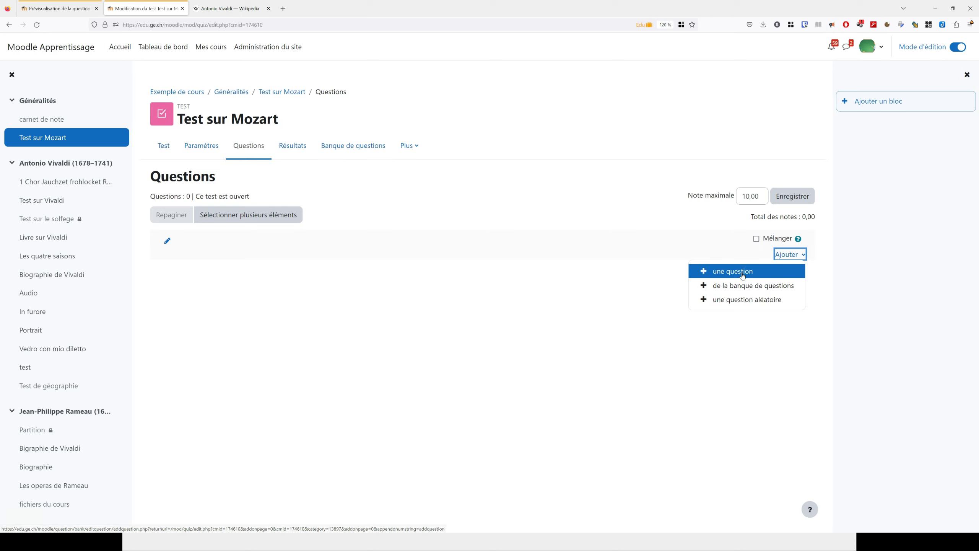
left_click(744, 286)
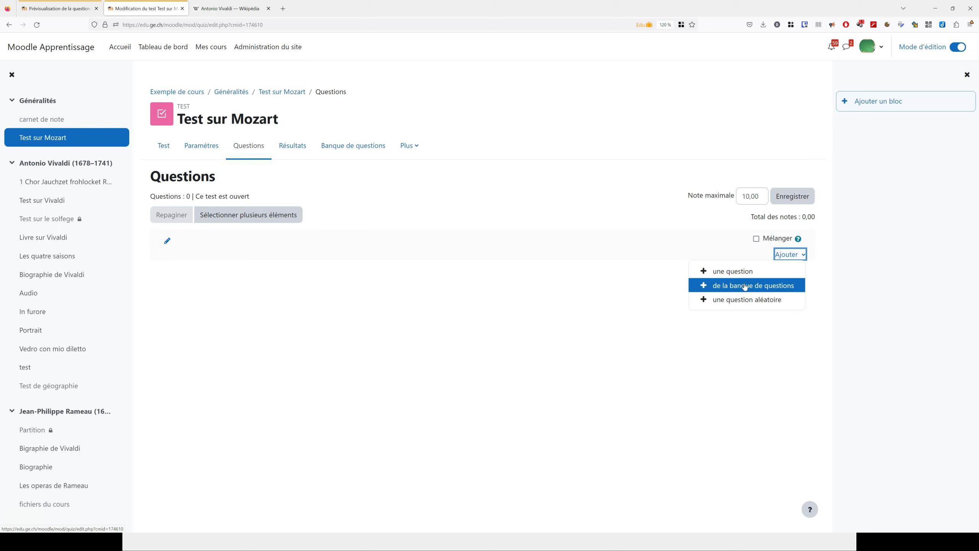
left_click(744, 286)
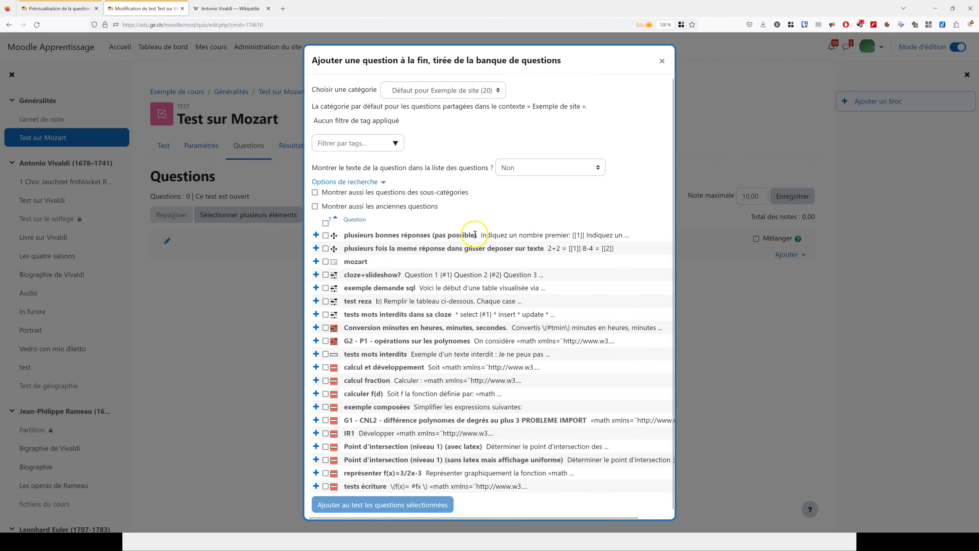
- Switch the question bank to the Mozart category and preview the "operas" question
left_click(475, 95)
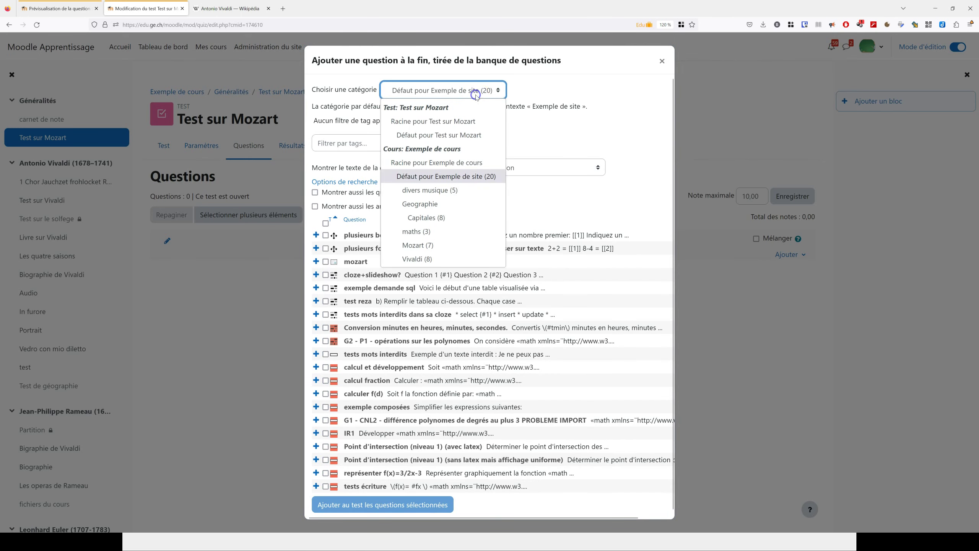
left_click(454, 246)
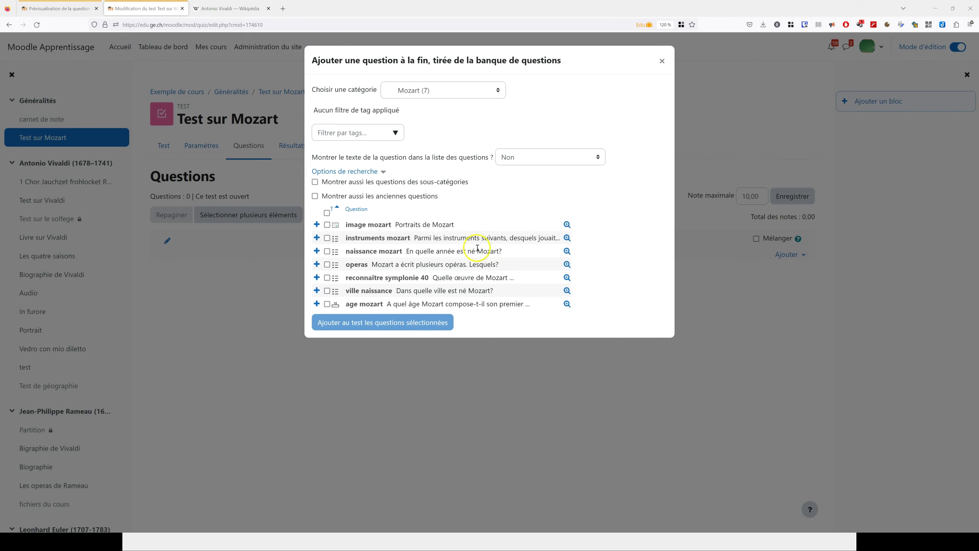
left_click(567, 264)
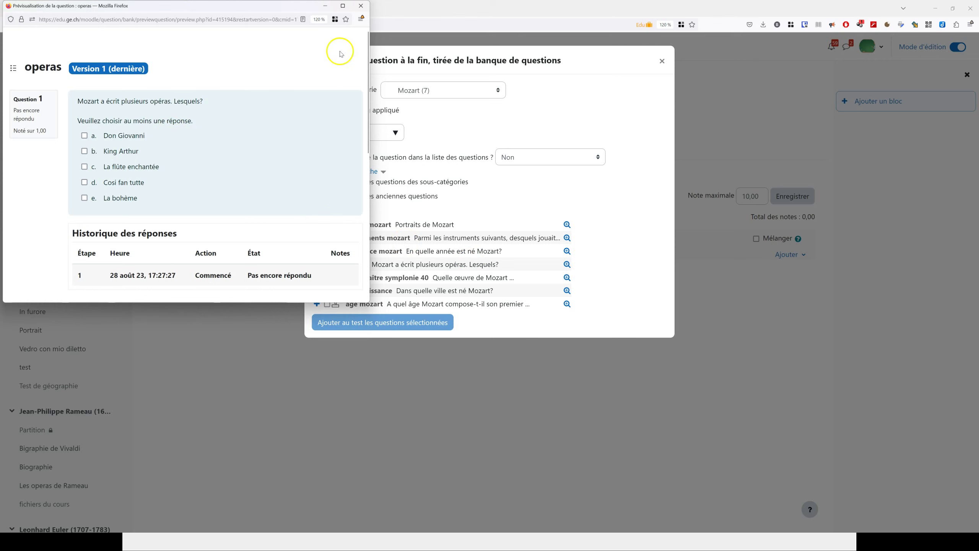
- Close the question preview and add the instruments mozart, operas and age mozart questions to the test
left_click(360, 5)
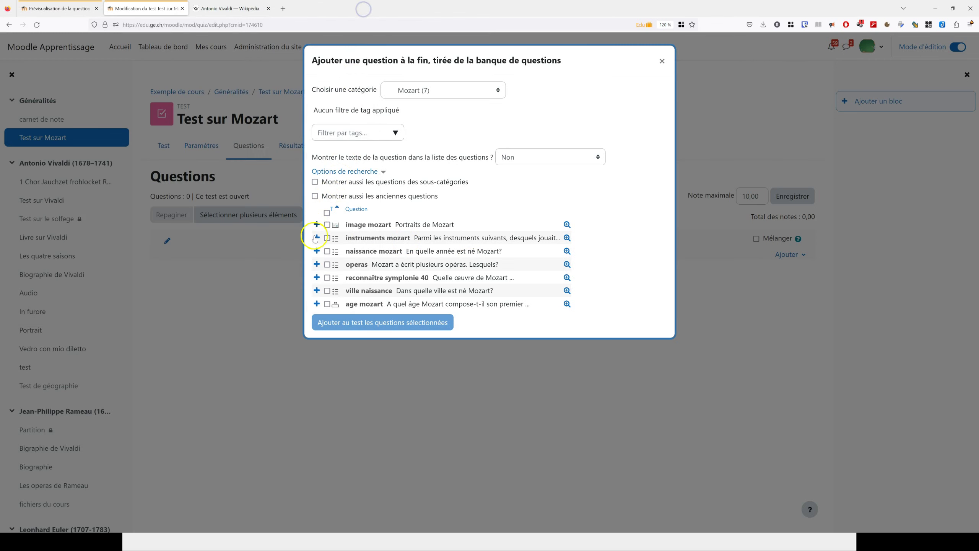
left_click(327, 264)
left_click(327, 237)
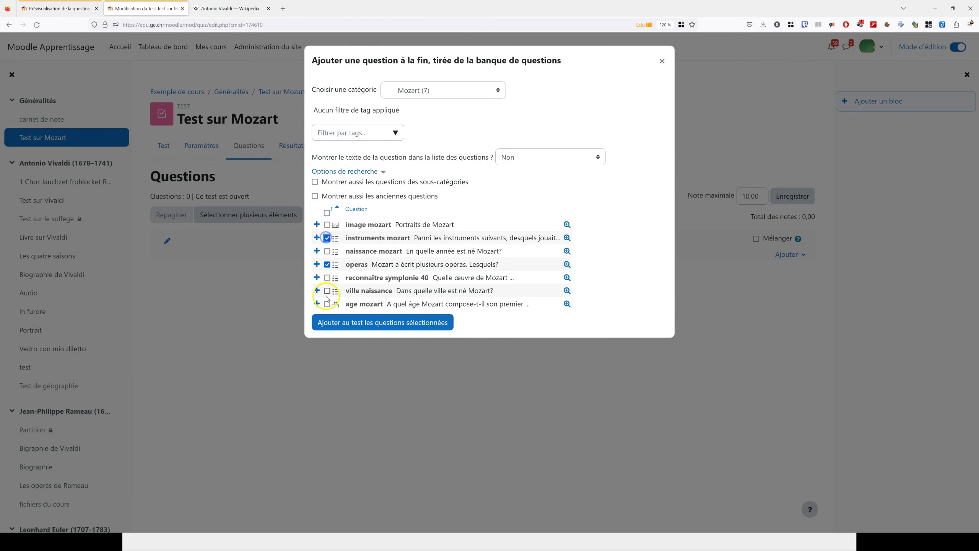
left_click(327, 304)
left_click(396, 322)
left_click(396, 322)
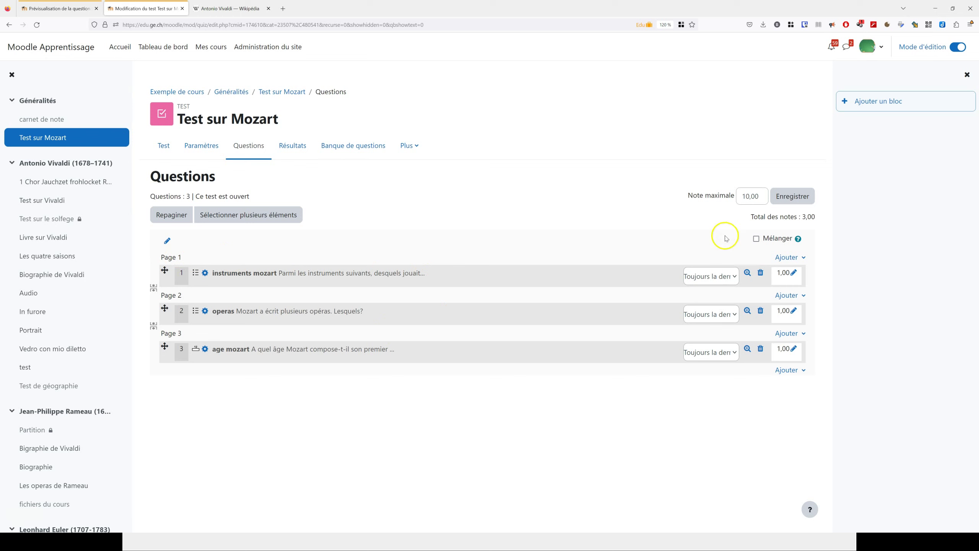
- Turn on question shuffling and fix the instruments mozart question to version v1 (dernière)
left_click(757, 241)
left_click(729, 283)
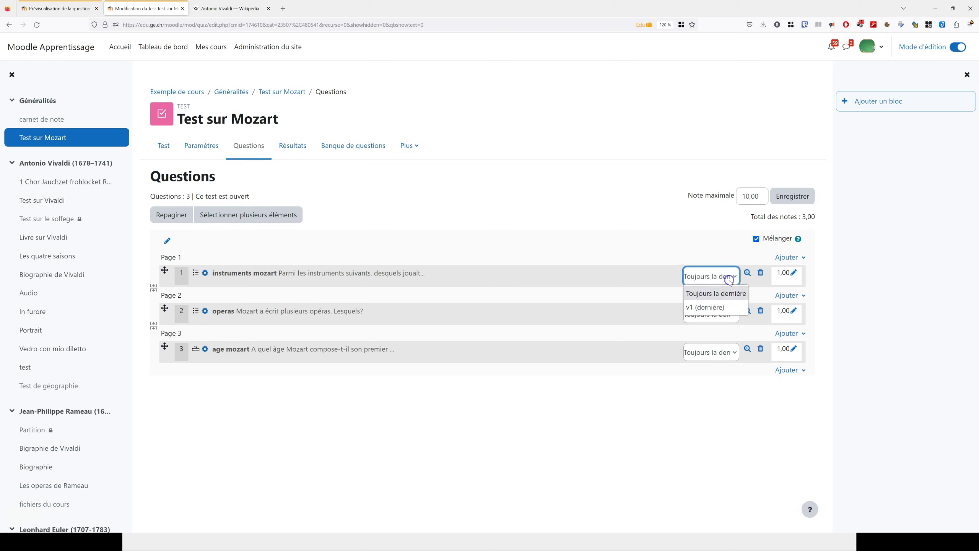
left_click(728, 278)
left_click(726, 312)
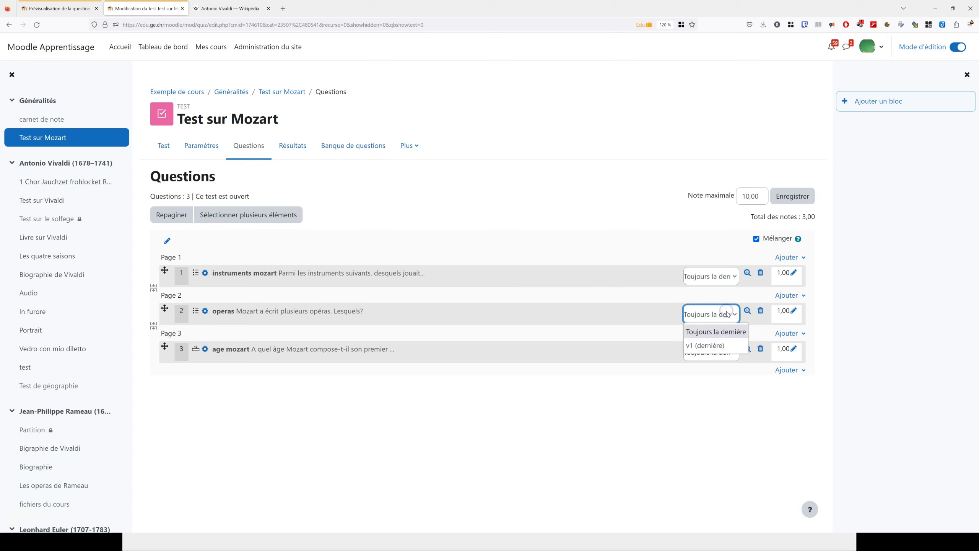
left_click(726, 312)
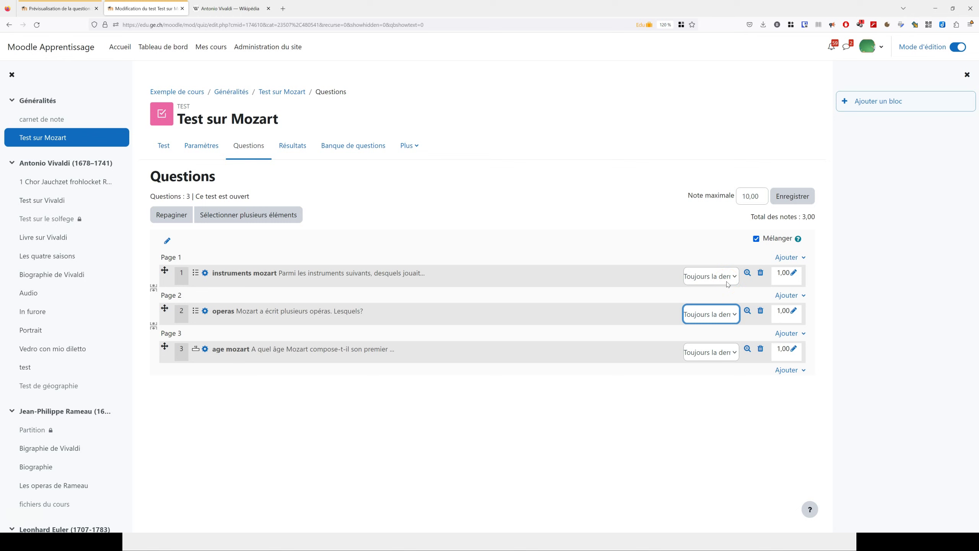
left_click(727, 283)
left_click(720, 305)
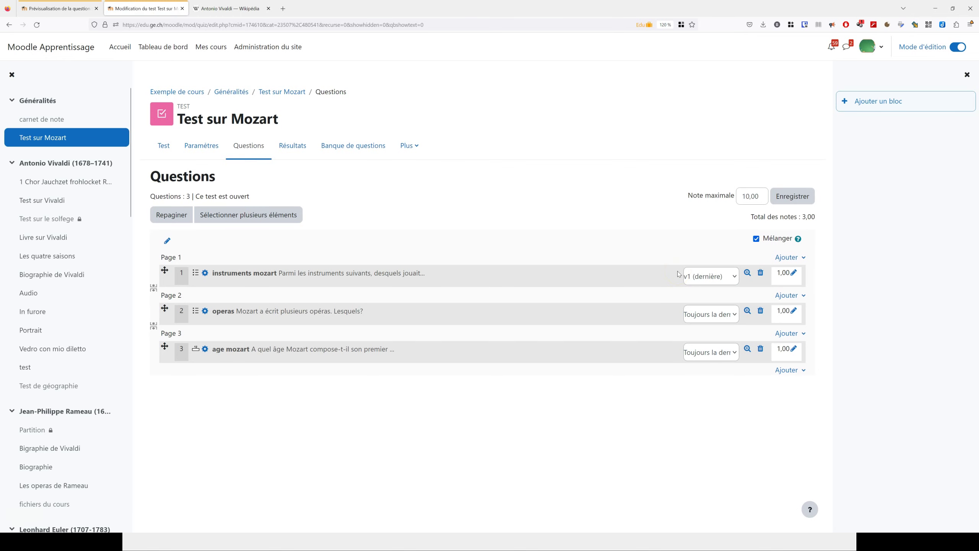
- Set the maximum score of the instruments mozart question to 2
left_click(794, 274)
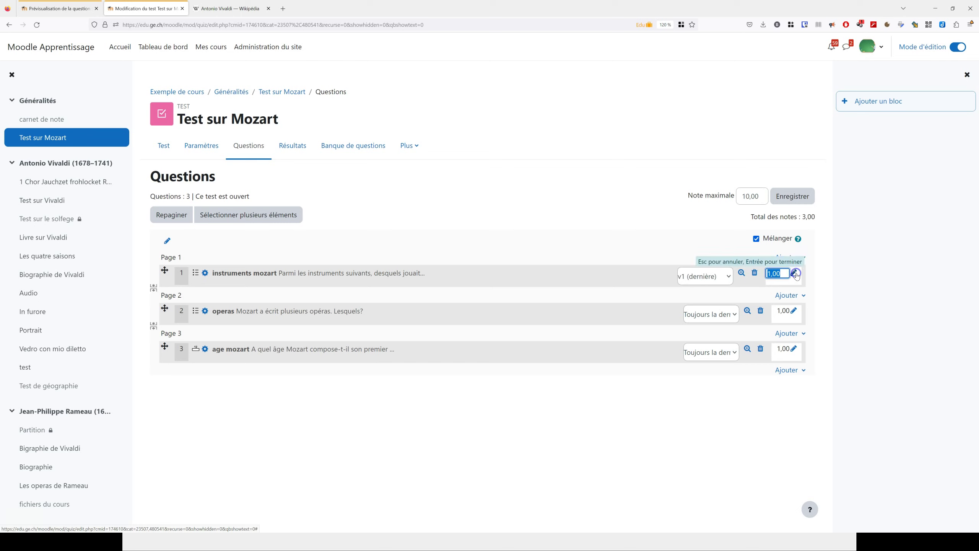
type("2")
key("Return")
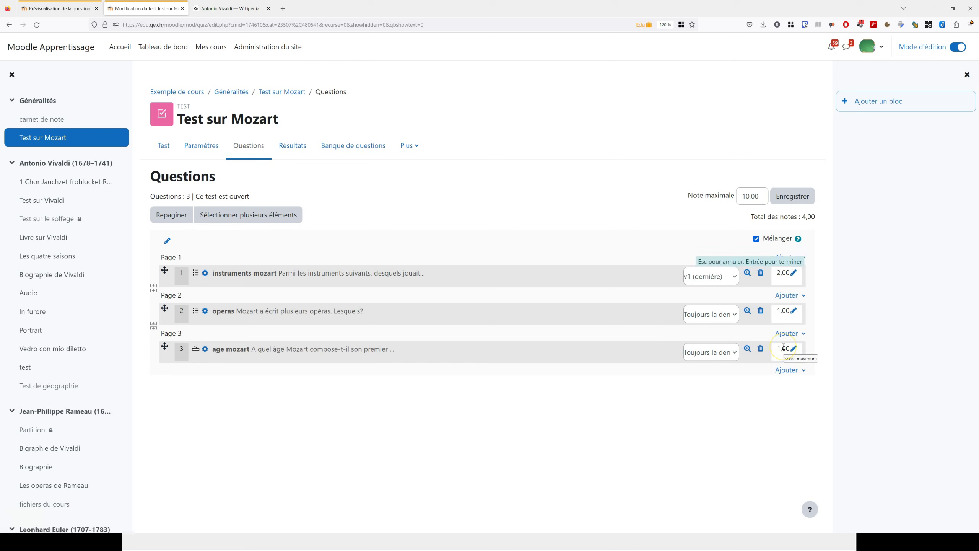
left_click_drag(741, 196, 761, 195)
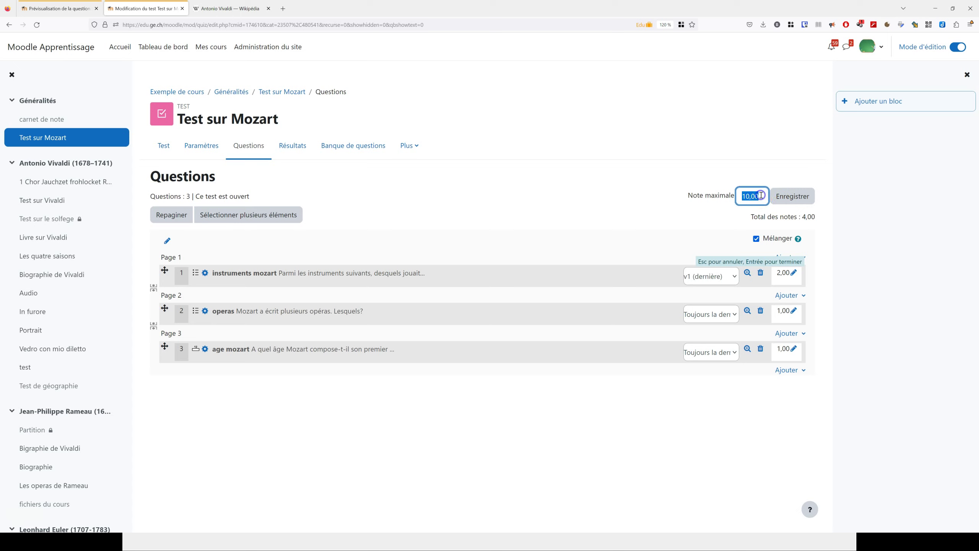
left_click(654, 232)
- Start a preview attempt of Test sur Mozart and flag question 1 without answering it
left_click(166, 150)
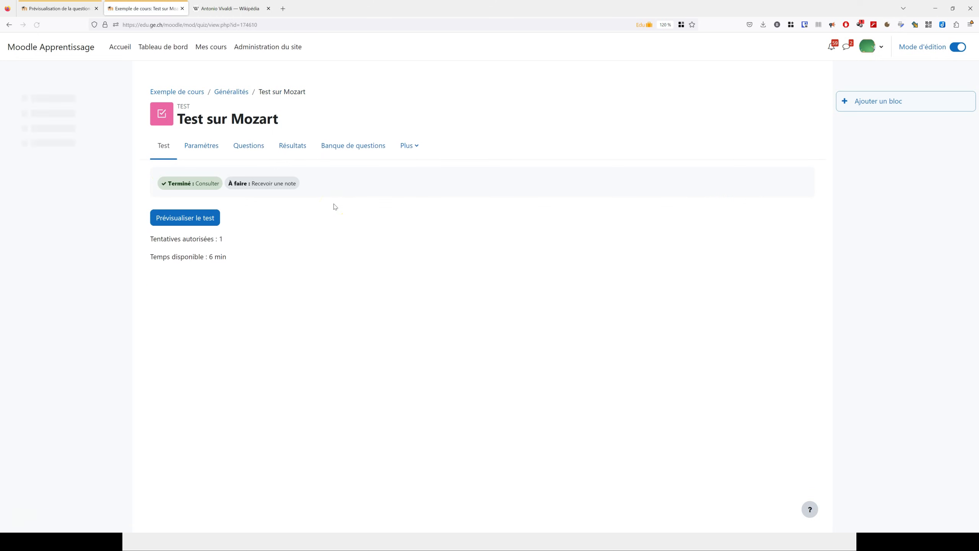
left_click(216, 219)
left_click(392, 334)
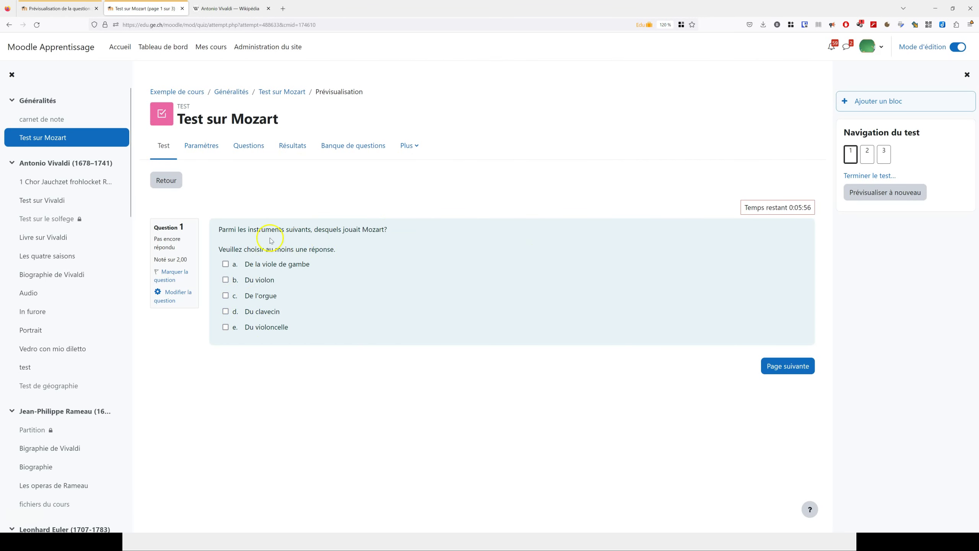
left_click_drag(174, 259, 189, 261)
left_click(195, 326)
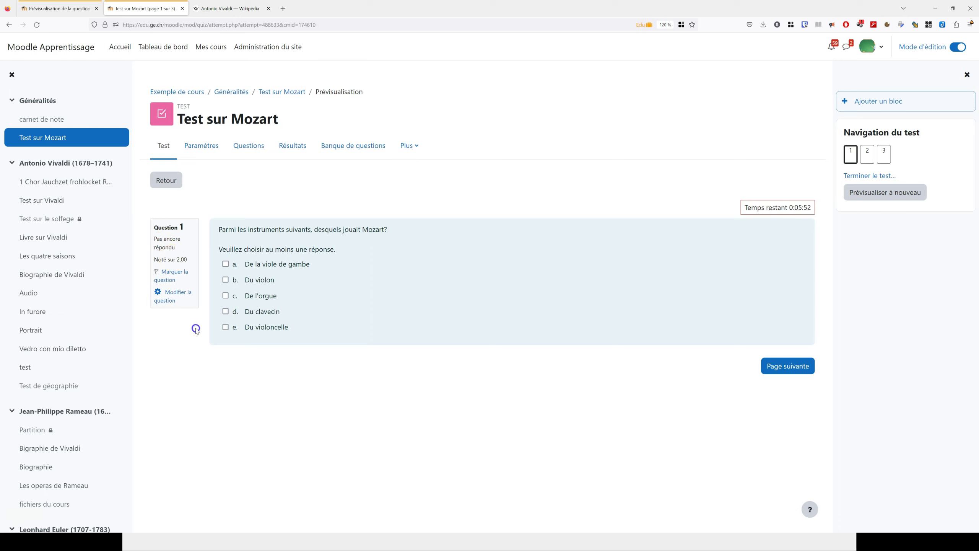
left_click(181, 274)
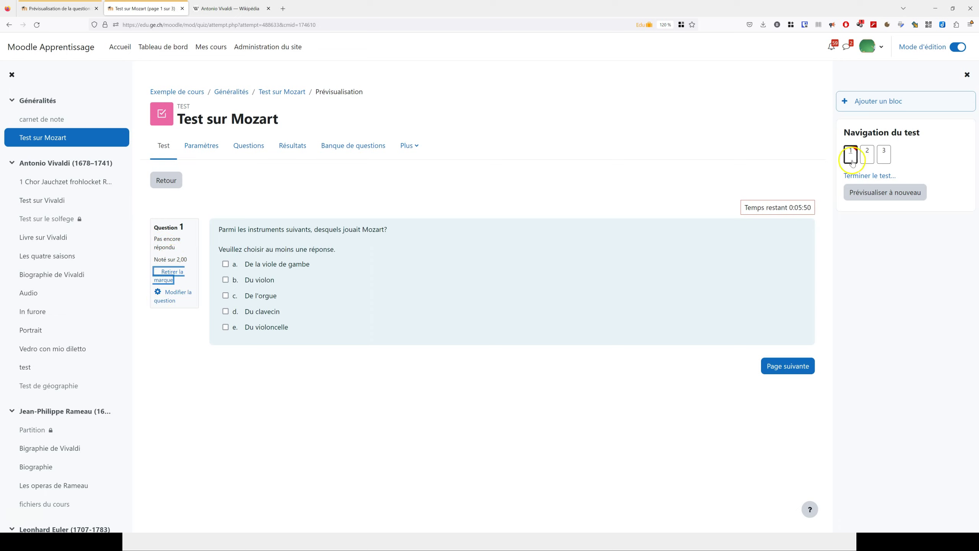
- Answer question 2 with 7 and question 3 with La flûte enchantée, King Arthur and La bohème
left_click(868, 156)
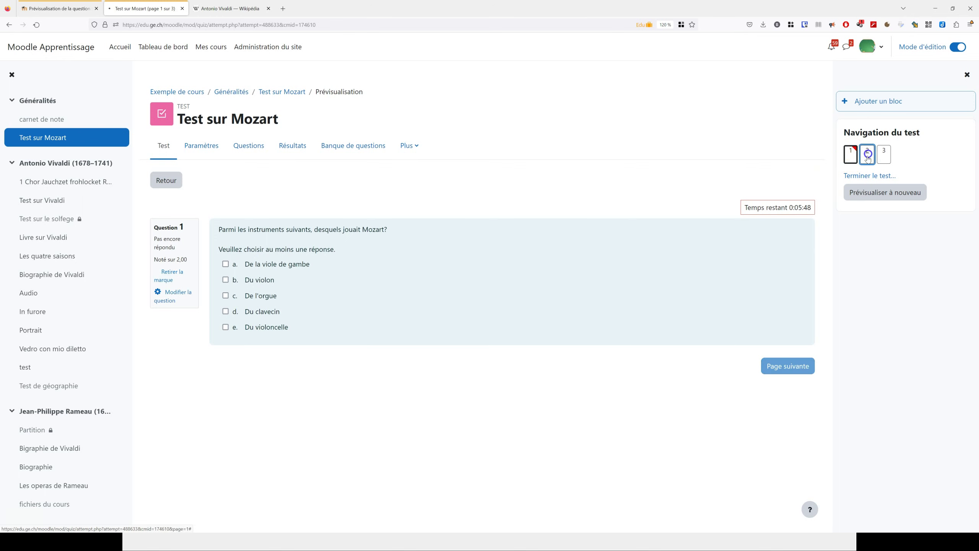
left_click(348, 263)
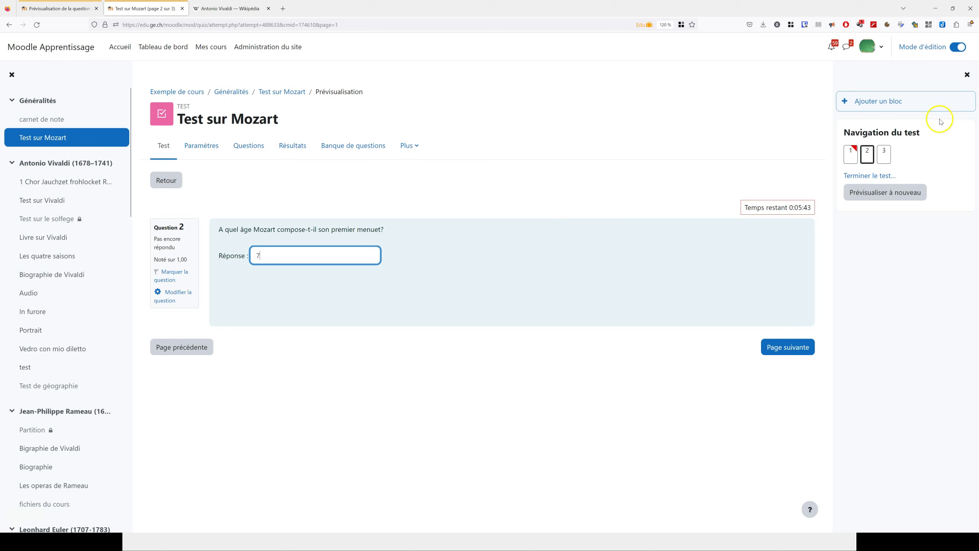
left_click(884, 155)
left_click(226, 280)
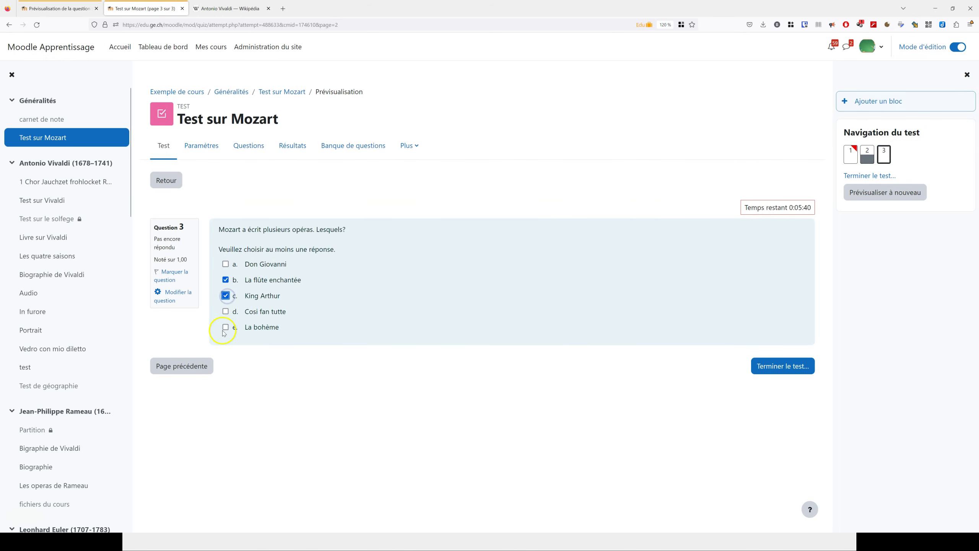
- Finish and submit the preview attempt, confirm the submission, and review the grade and feedback for each question
left_click(784, 371)
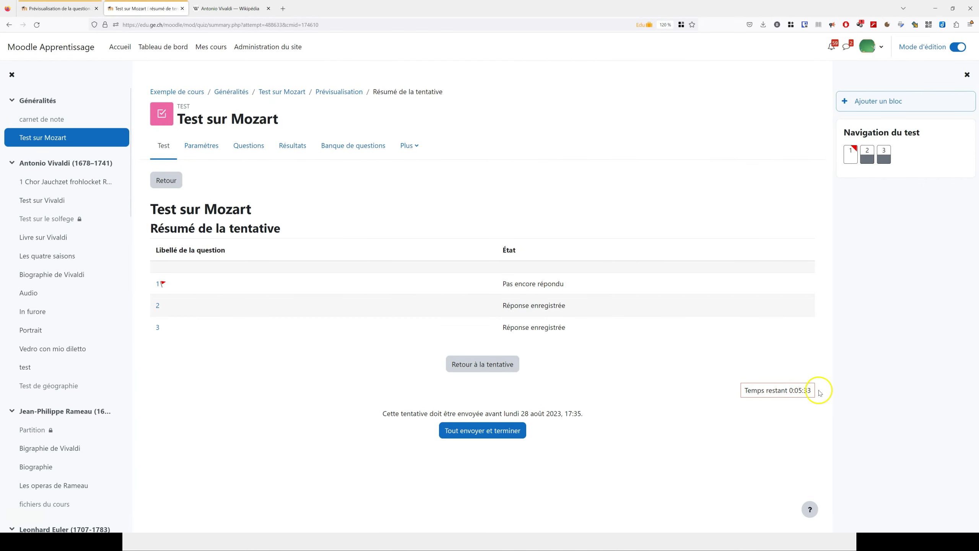
left_click(489, 426)
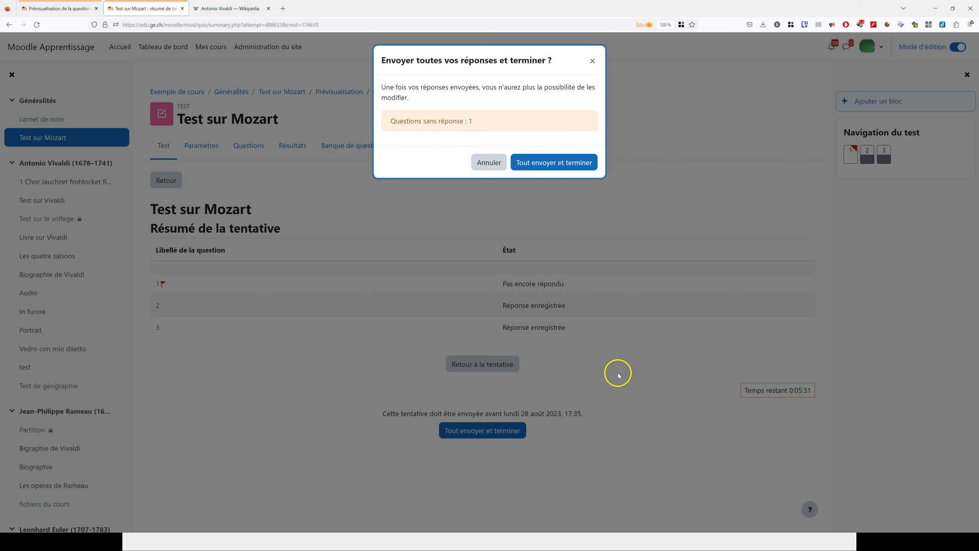
left_click(515, 158)
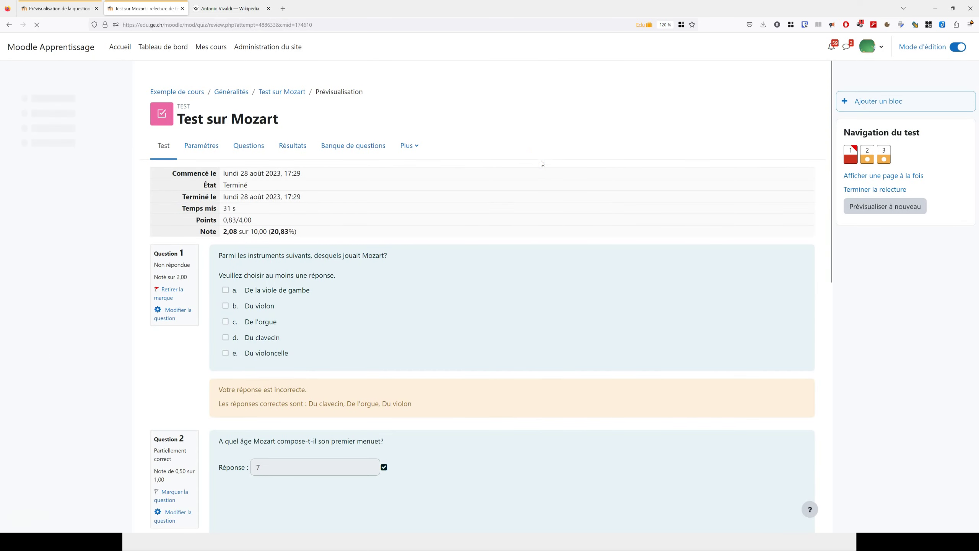
scroll(578, 234, "down", 12)
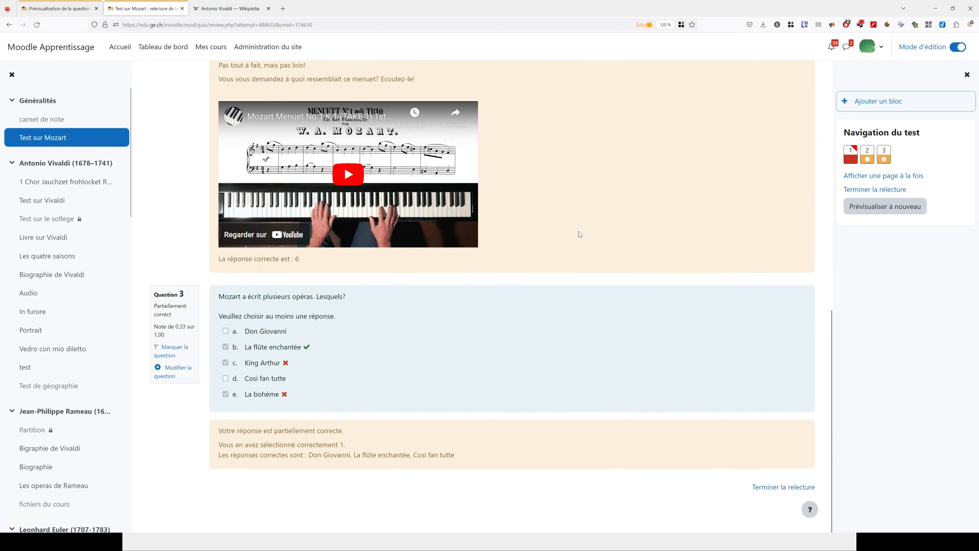
scroll(578, 234, "up", 11)
scroll(579, 234, "up", 1)
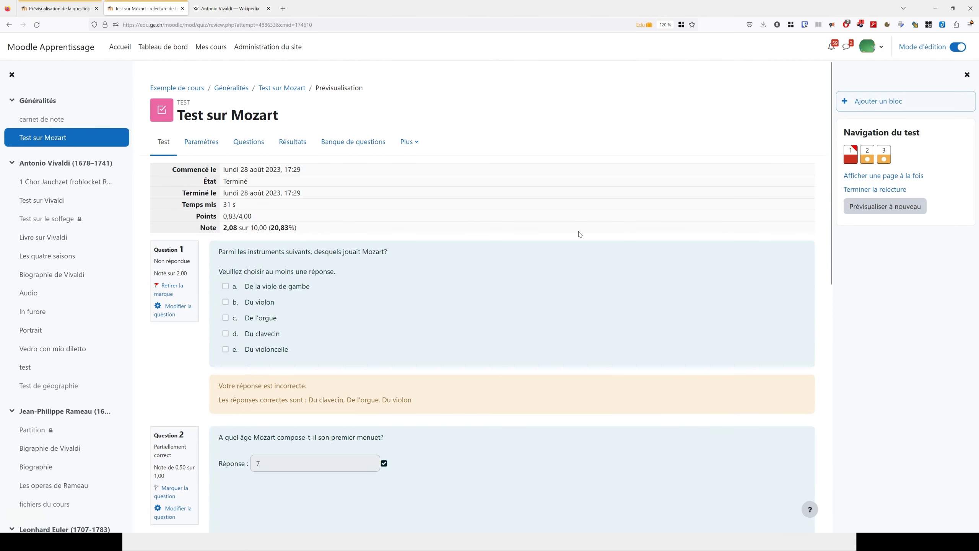